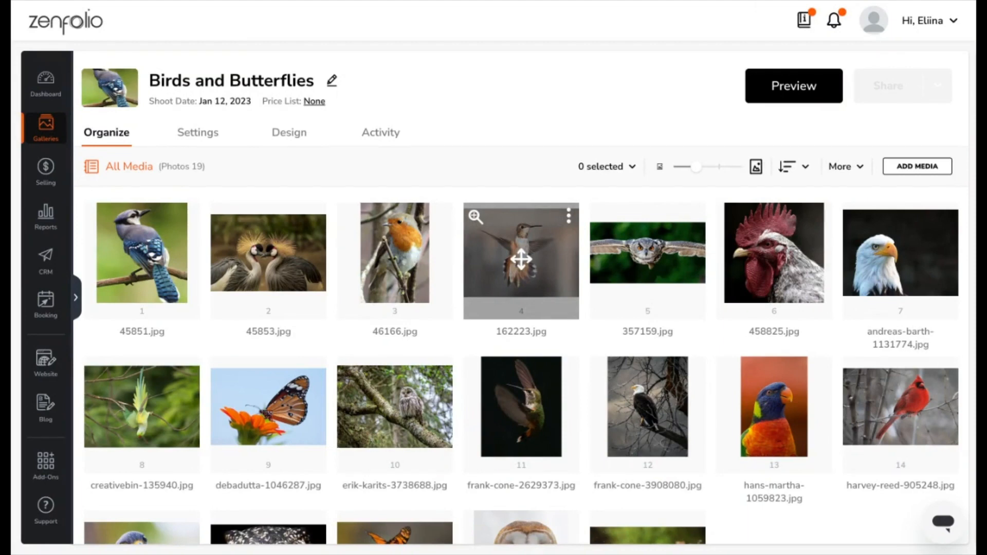
Check the watermark choices in the Birds and Butterflies gallery's settings, and go to the account settings for watermarks.
click(199, 143)
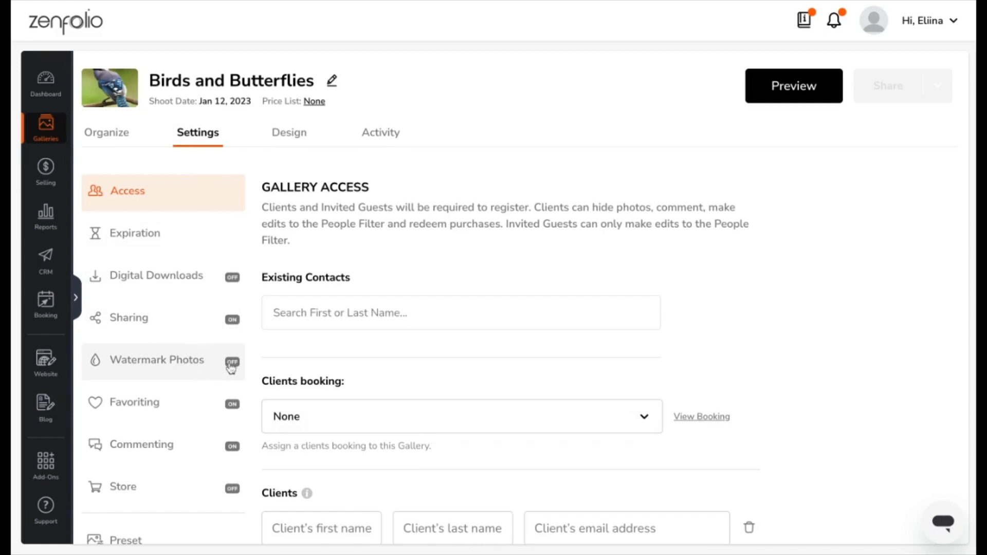
click(195, 374)
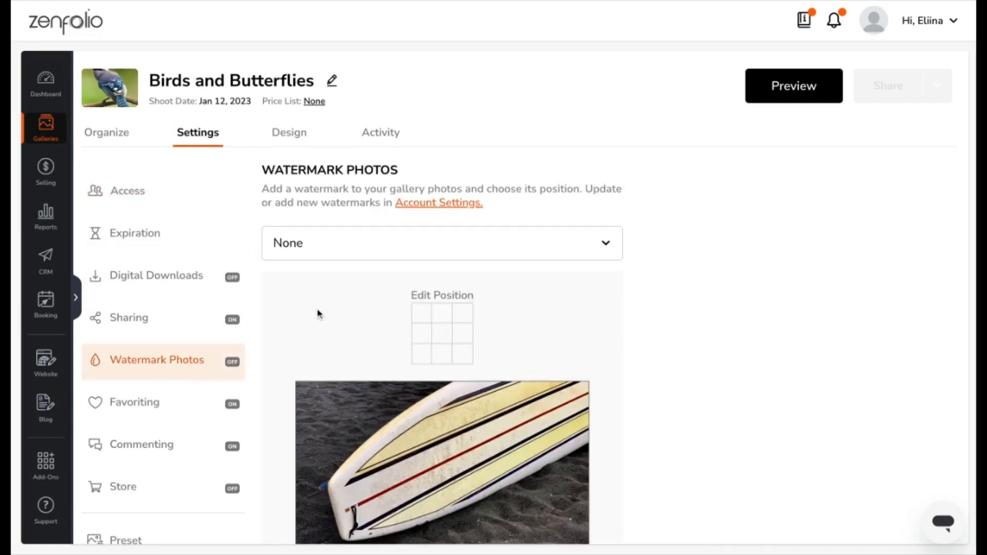
click(362, 247)
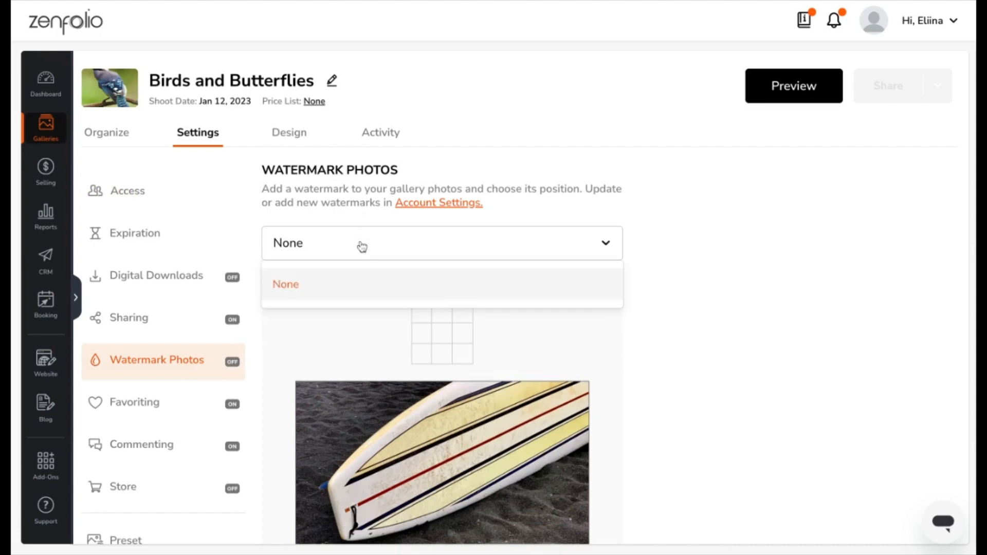
click(362, 247)
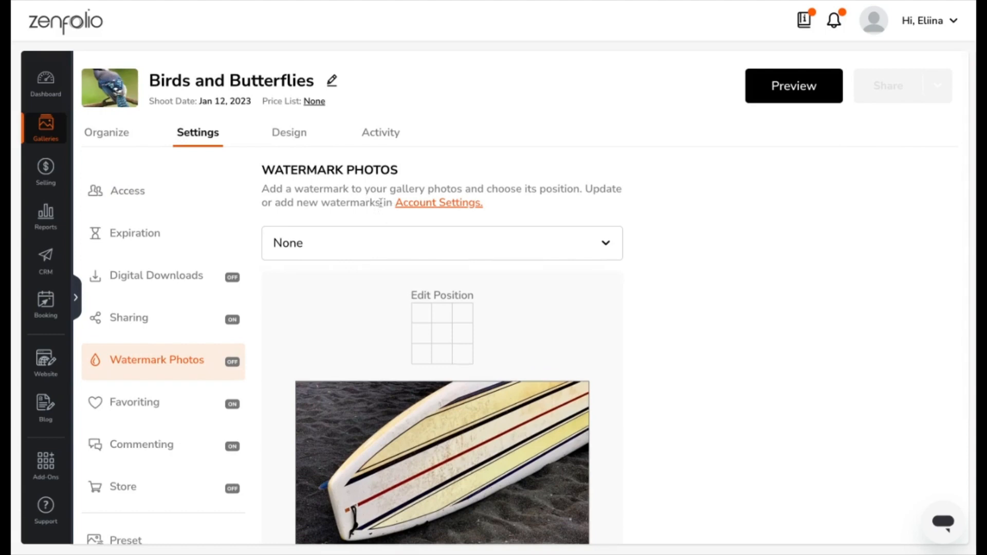
click(419, 212)
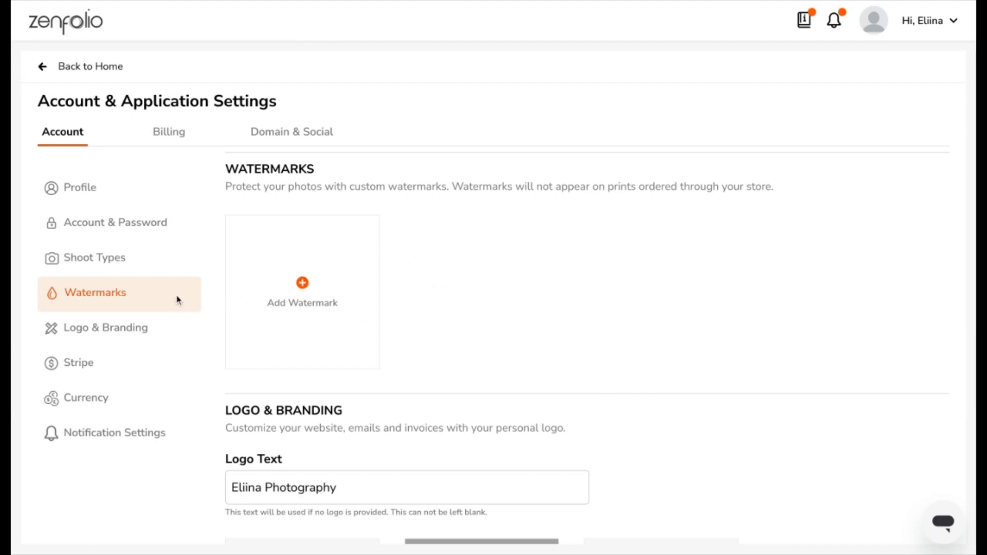
Start a new watermark of the Enter Text Watermark type.
click(303, 283)
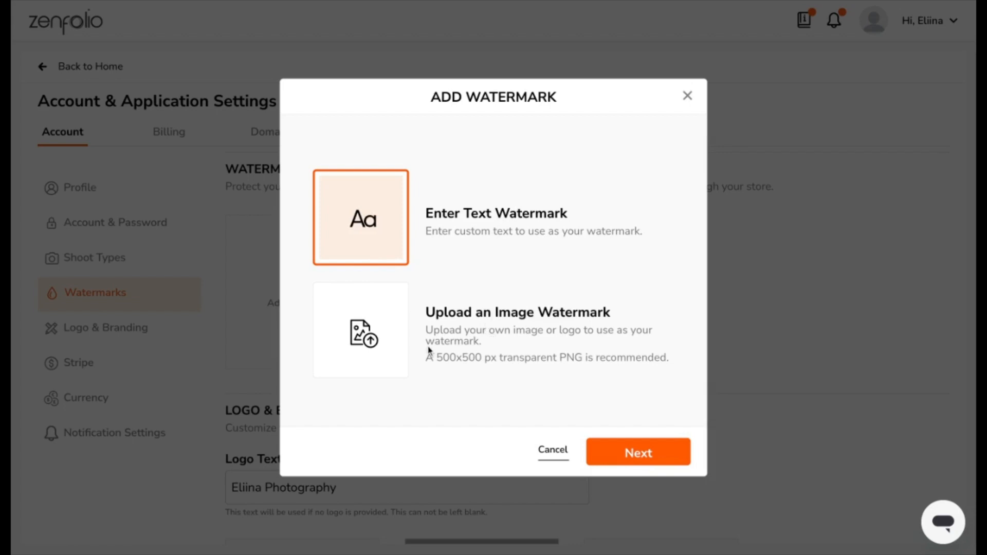
click(405, 344)
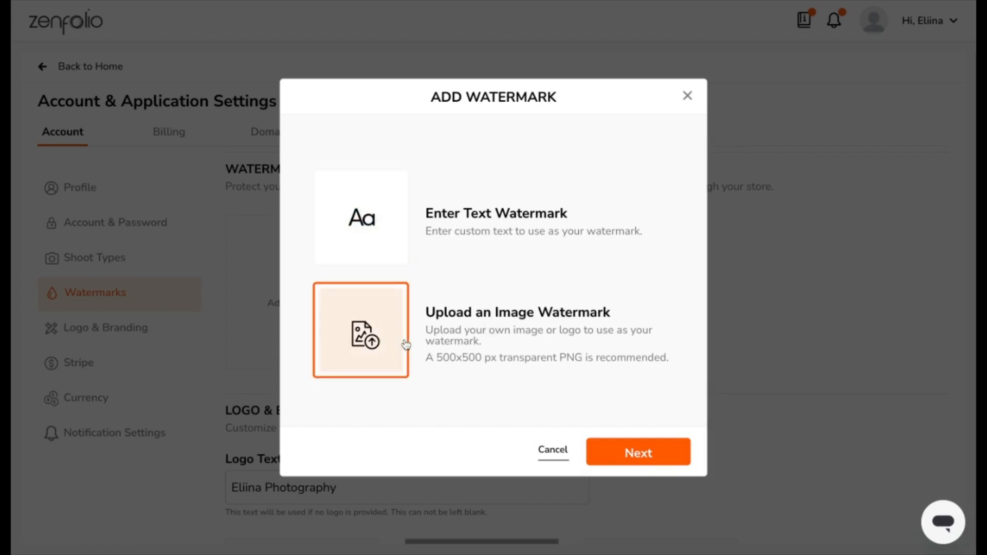
click(397, 254)
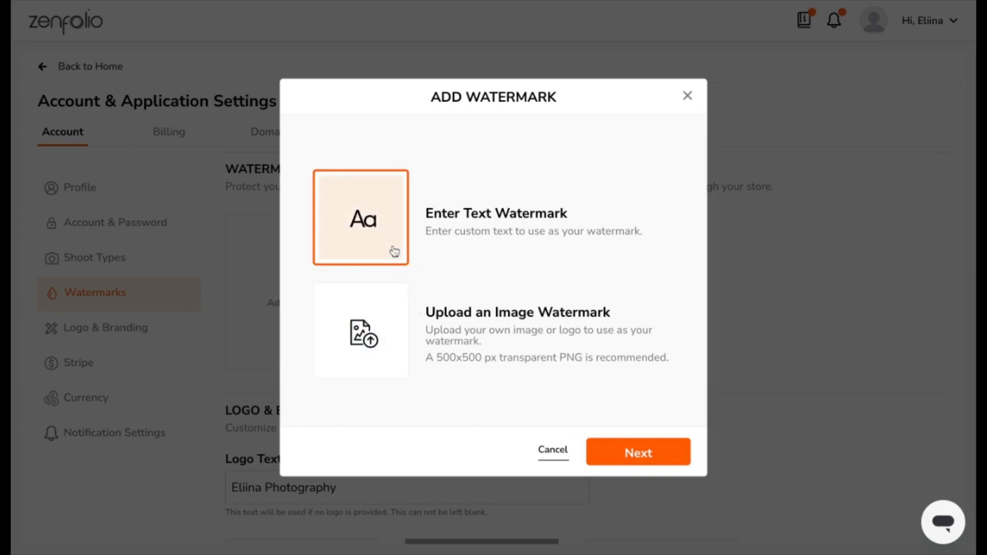
click(616, 444)
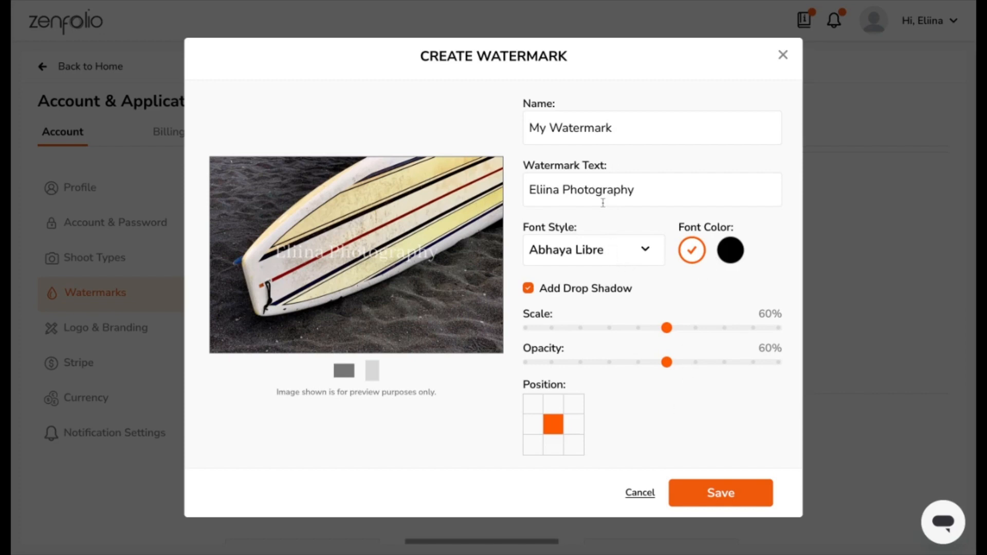
Remove "graphy" from the end of the watermark text and name the watermark Use for Wildlife.
drag(595, 192, 638, 193)
key(BackSpace)
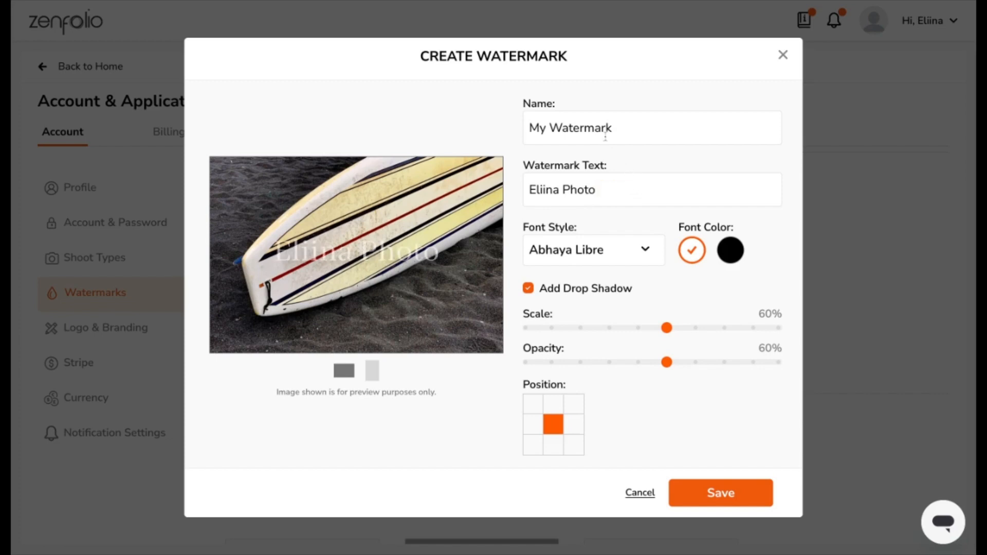
triple_click(595, 128)
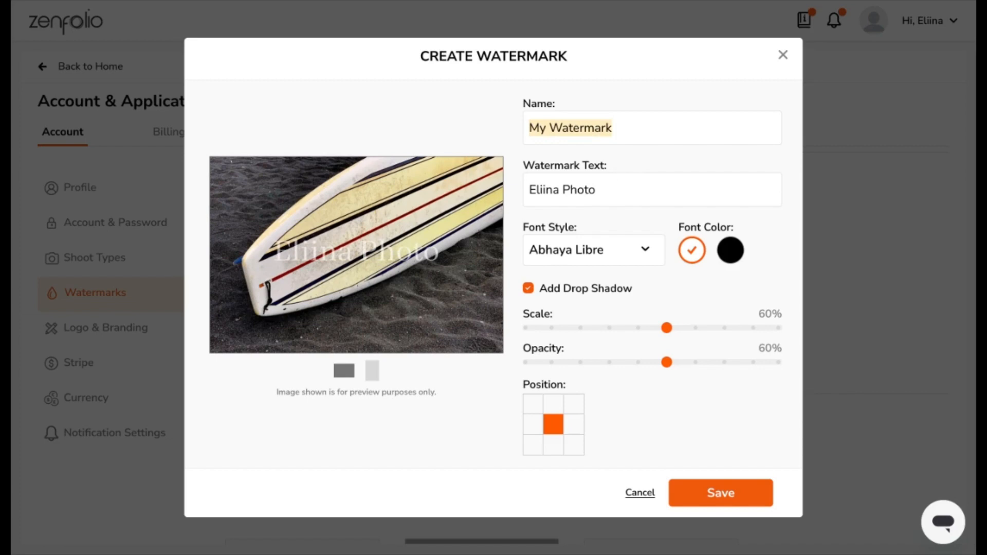
text(Use)
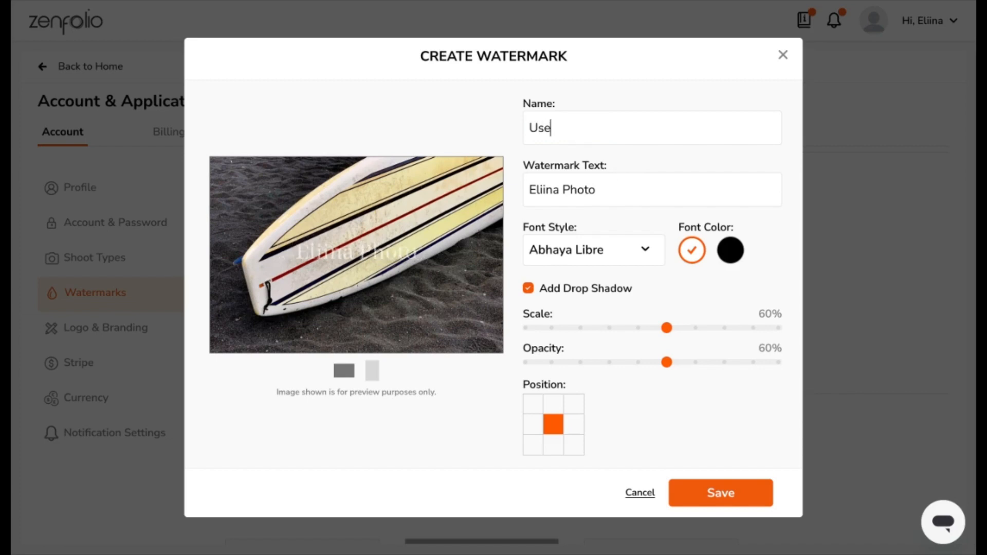
text( for Wildlife)
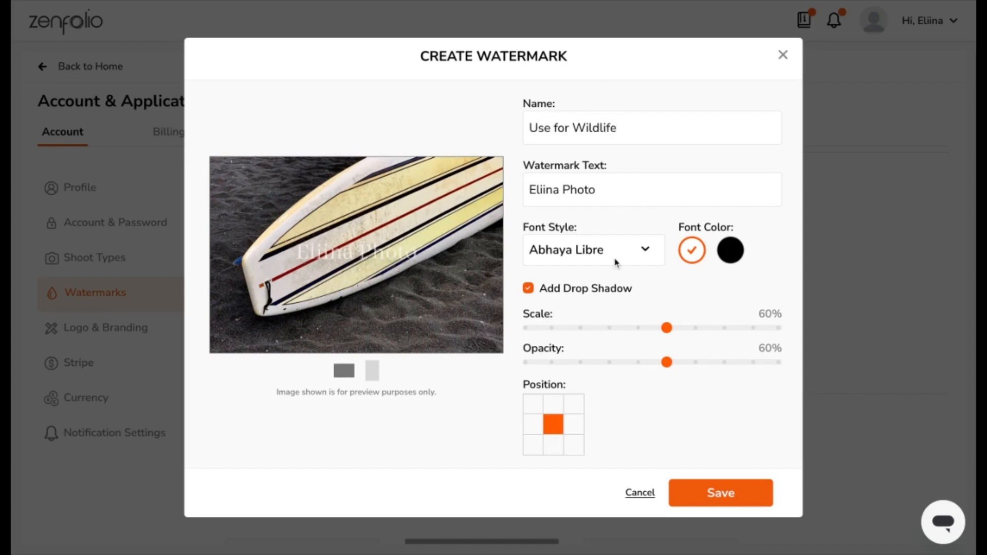
Set the watermark's font style to Medula One.
click(559, 252)
scroll(572, 353, down, 2)
scroll(572, 354, down, 1)
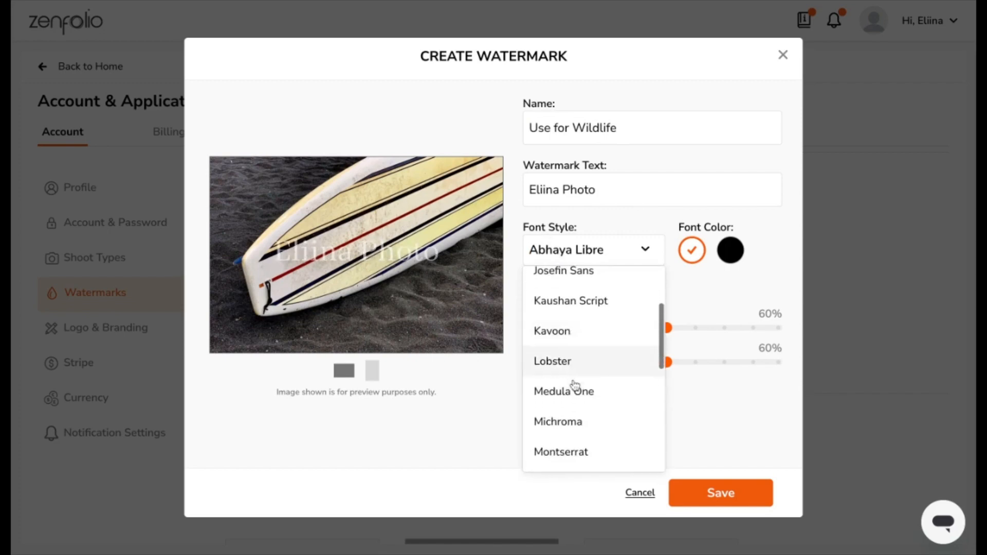
click(575, 390)
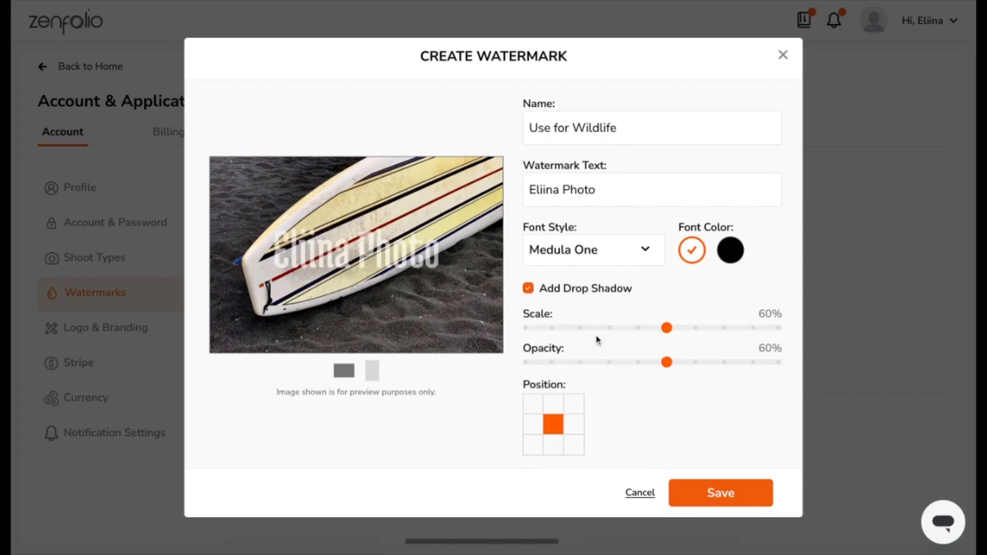
Compare black and white font colors on the watermark preview, ending with white.
click(730, 253)
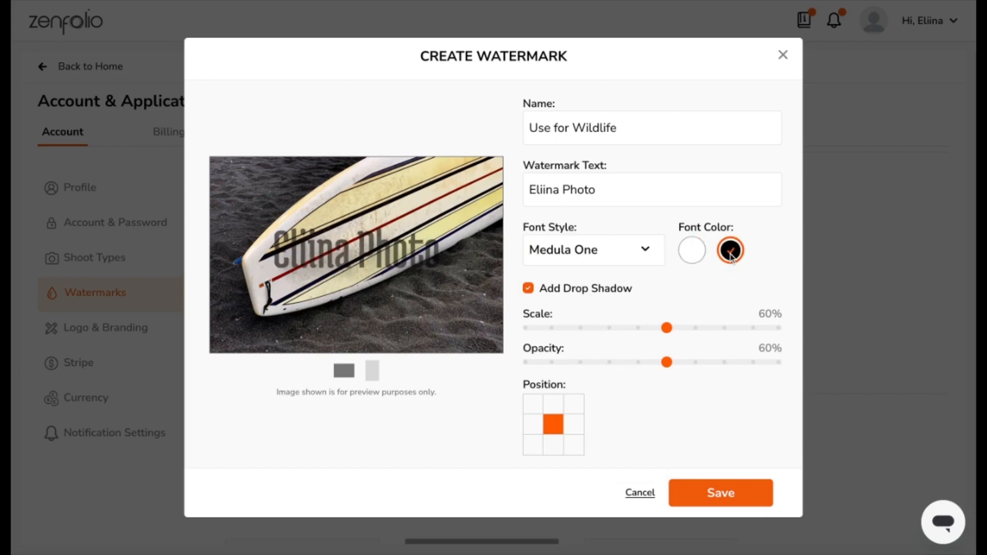
click(691, 250)
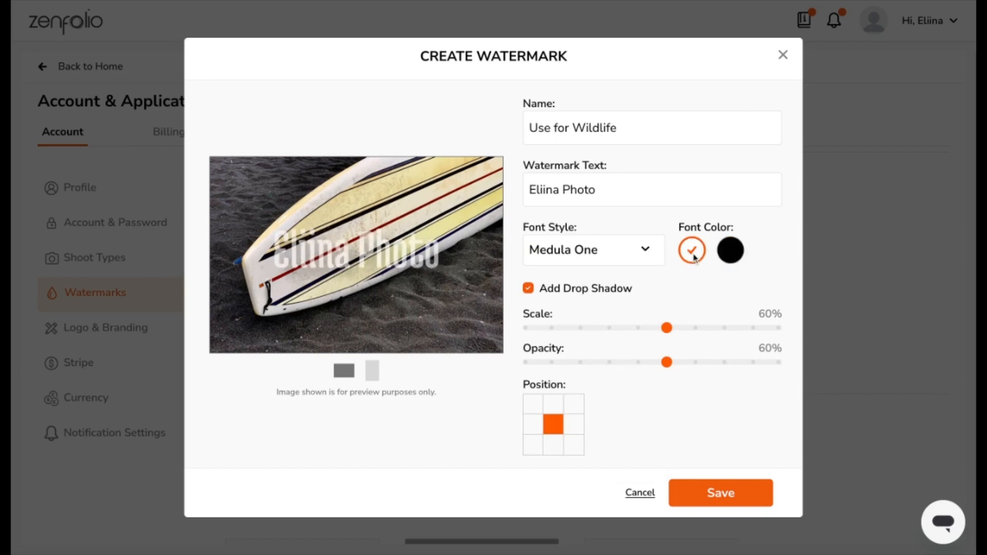
click(727, 254)
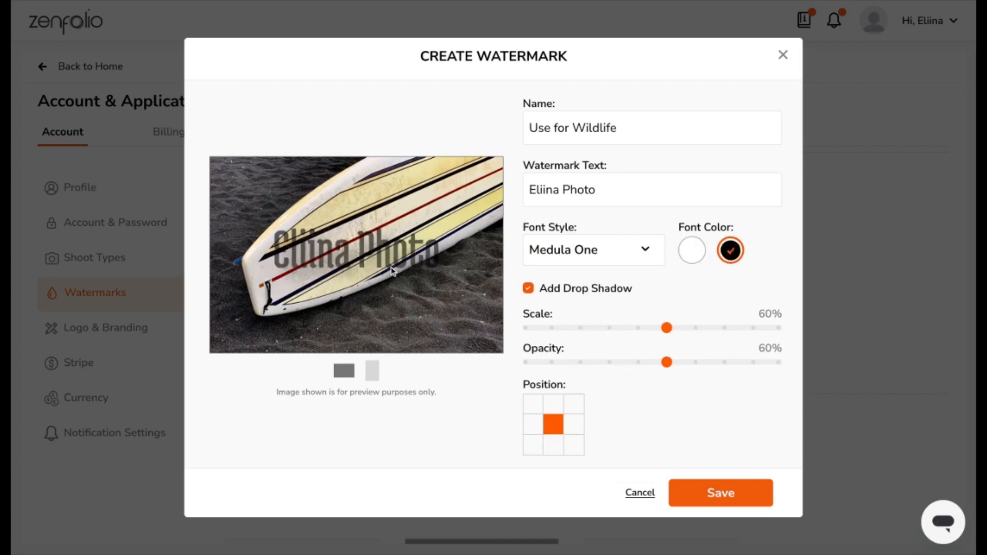
click(690, 259)
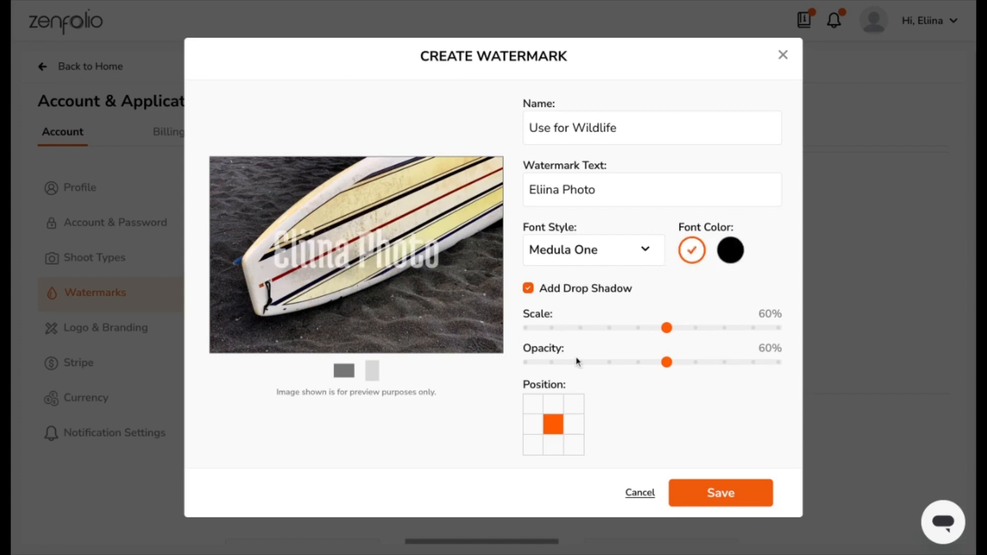
Set the watermark's scale to 40% and its opacity to 80%.
drag(665, 328, 735, 336)
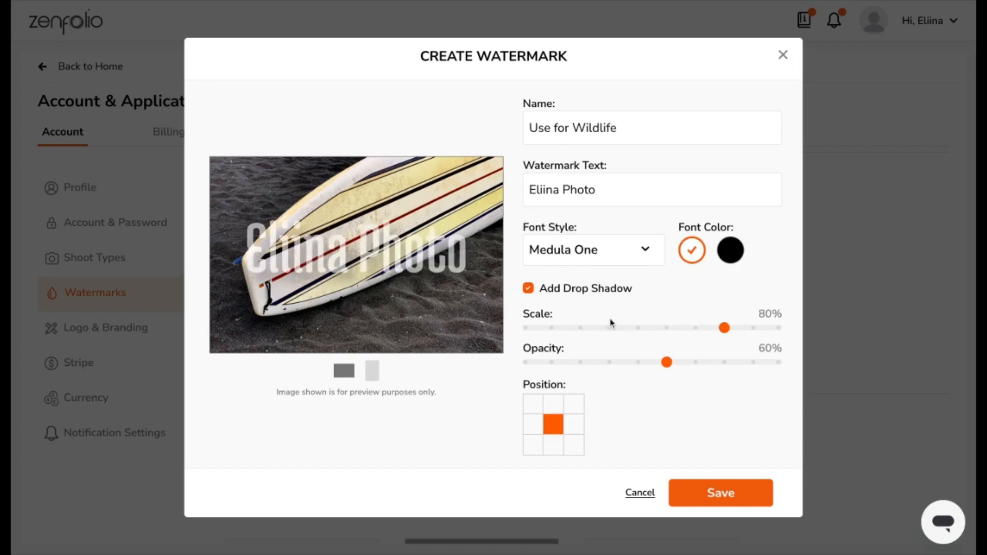
click(596, 329)
click(705, 364)
click(736, 365)
key(Left)
key(Left)
key(Left)
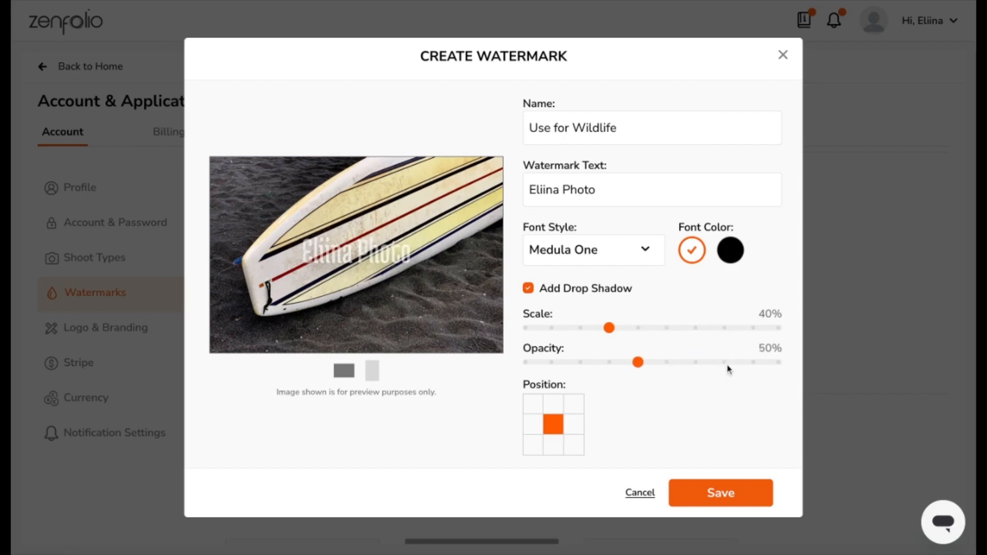
click(719, 364)
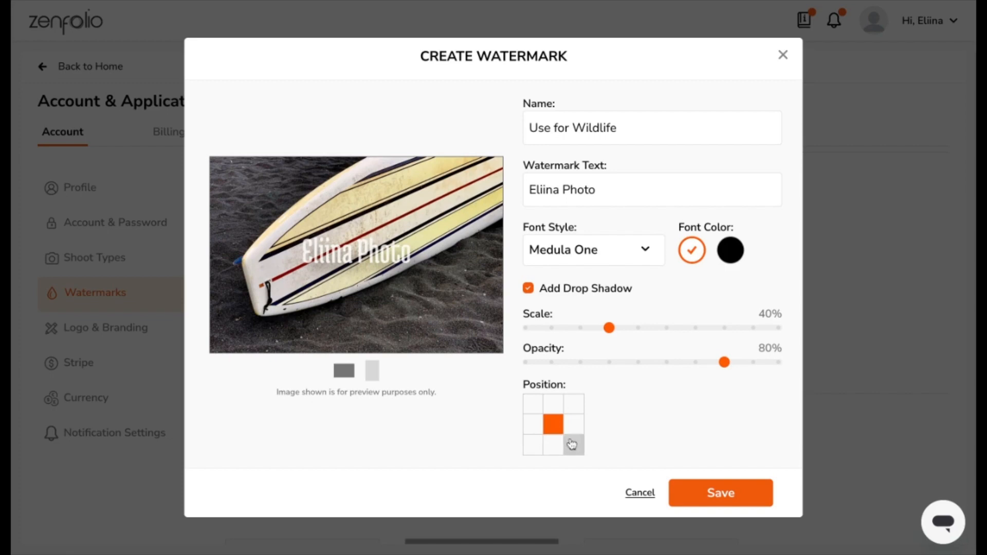
Position the watermark in the bottom-right corner of the photo and save it.
click(532, 404)
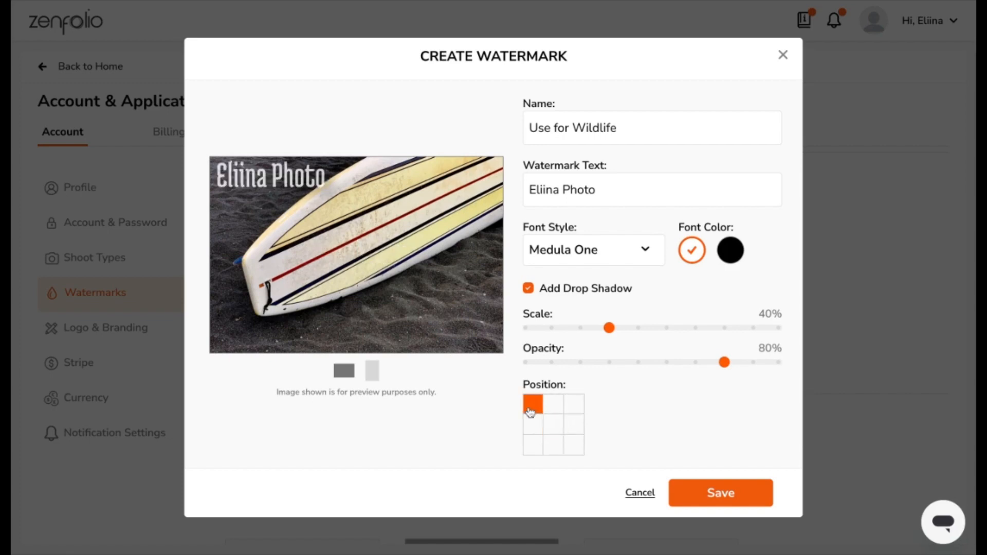
click(567, 409)
click(574, 445)
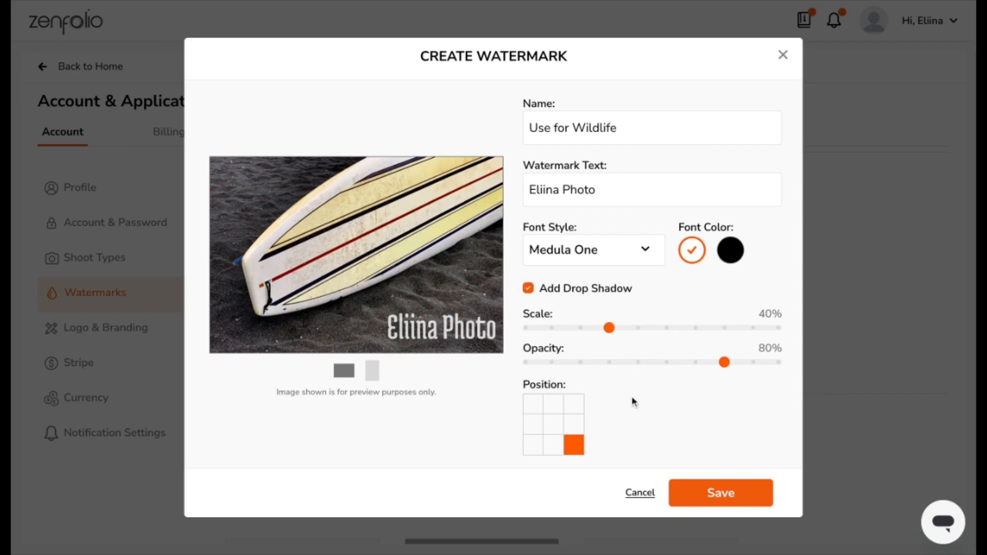
click(689, 489)
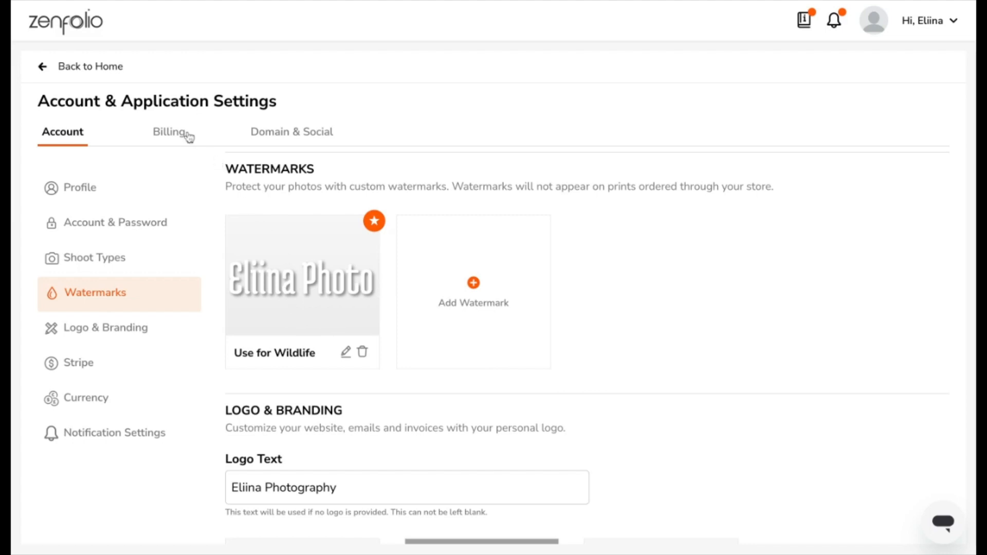
Return to the Birds and Butterflies gallery's Watermark Photos settings and check the watermark choices, keeping Use for Wildlife.
click(106, 73)
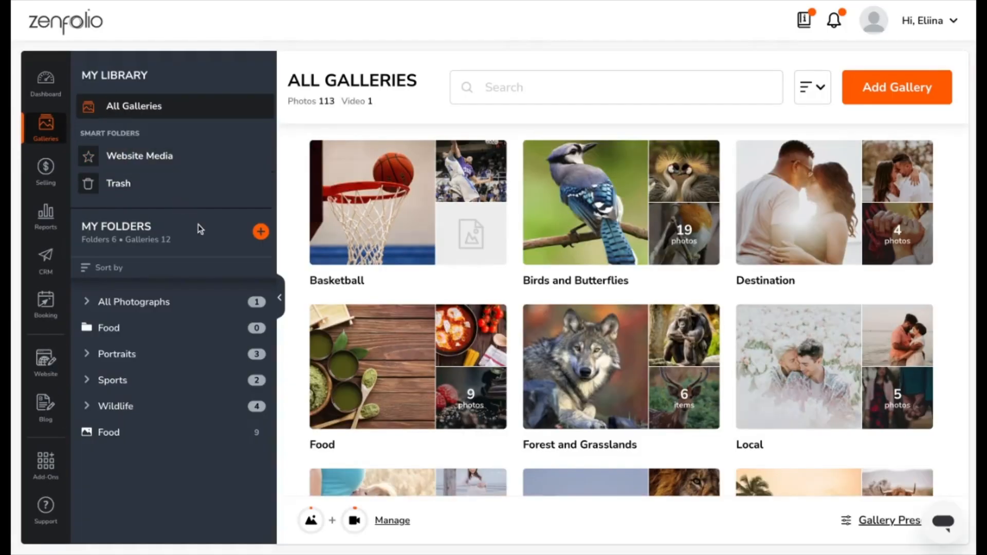
click(559, 217)
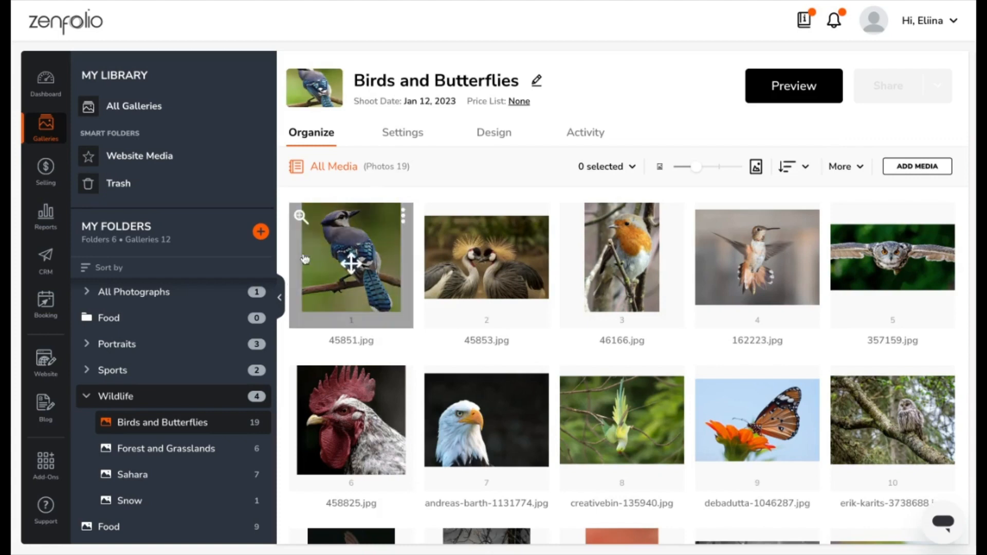
click(388, 144)
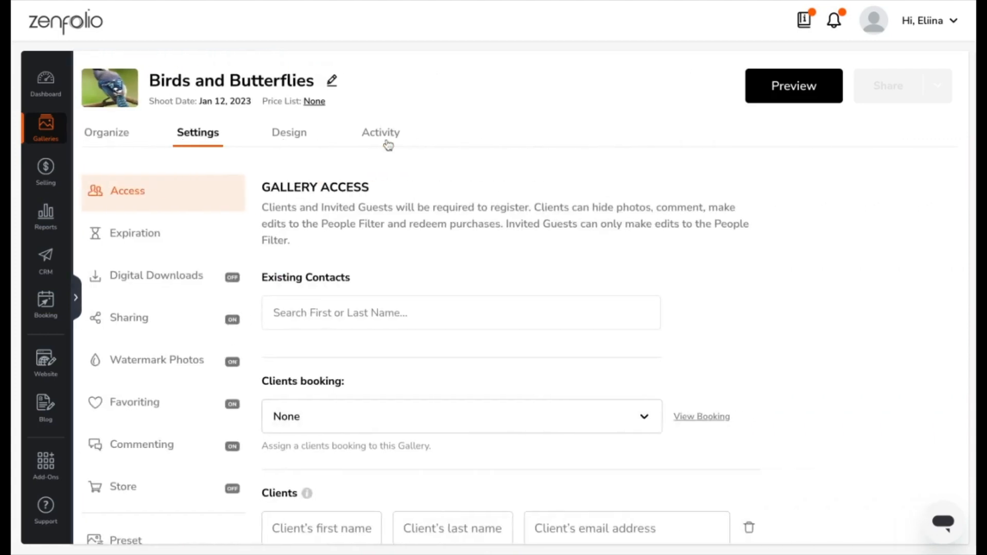
scroll(194, 316, down, 1)
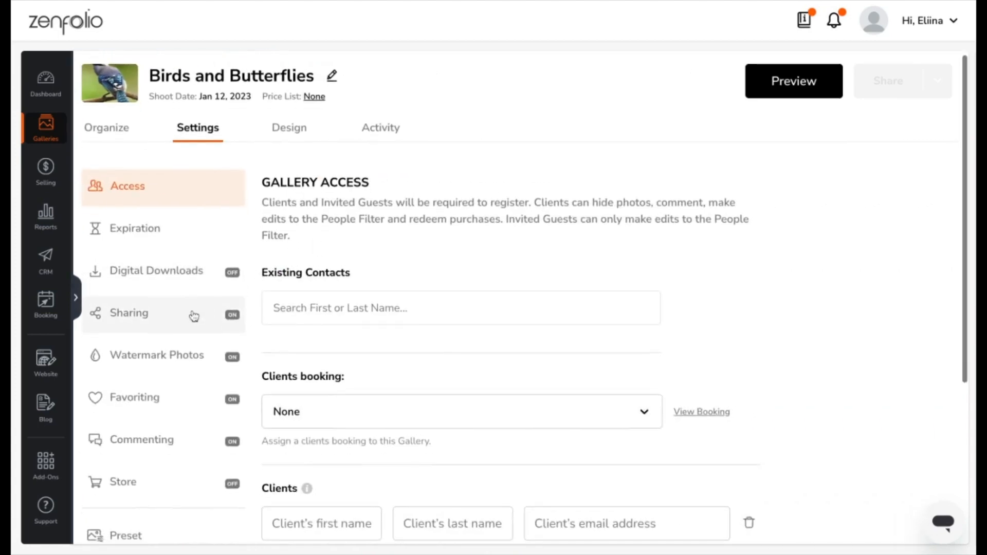
click(190, 360)
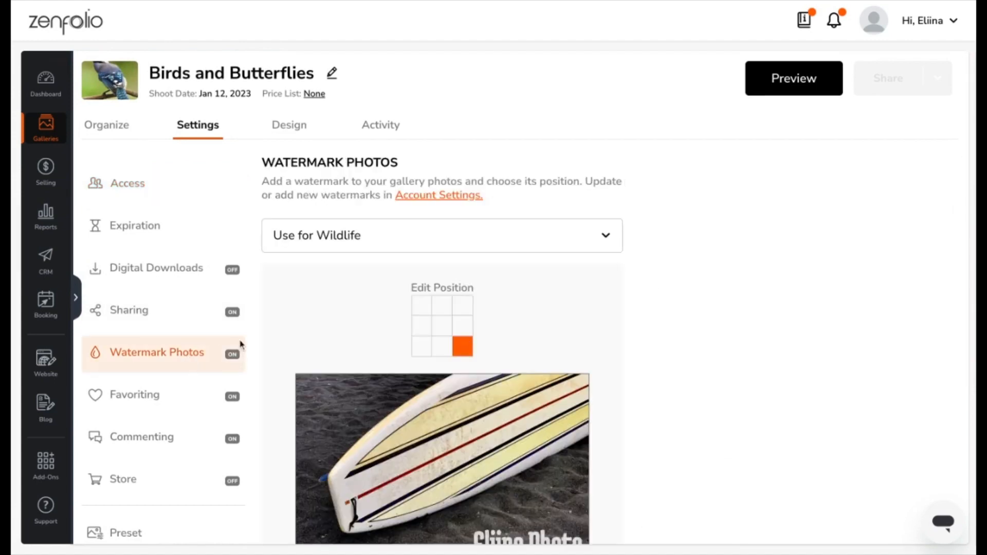
click(399, 236)
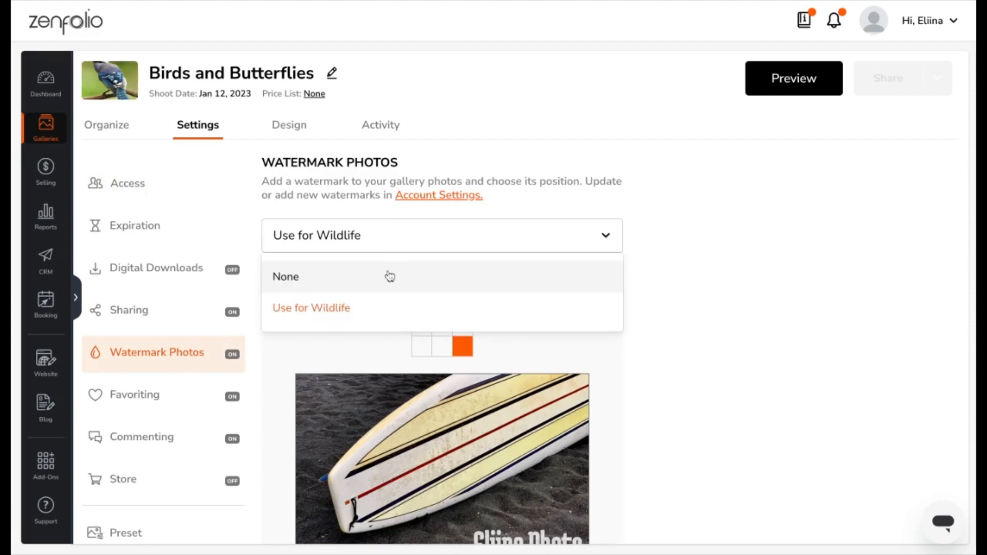
click(609, 352)
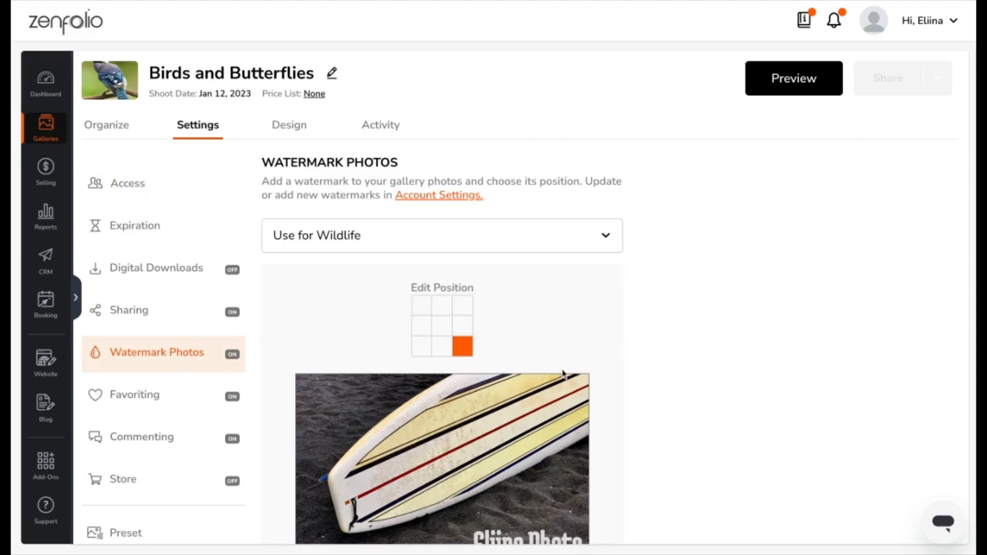
Try several watermark positions for the gallery's photos, ending with the top-left corner.
scroll(562, 374, down, 1)
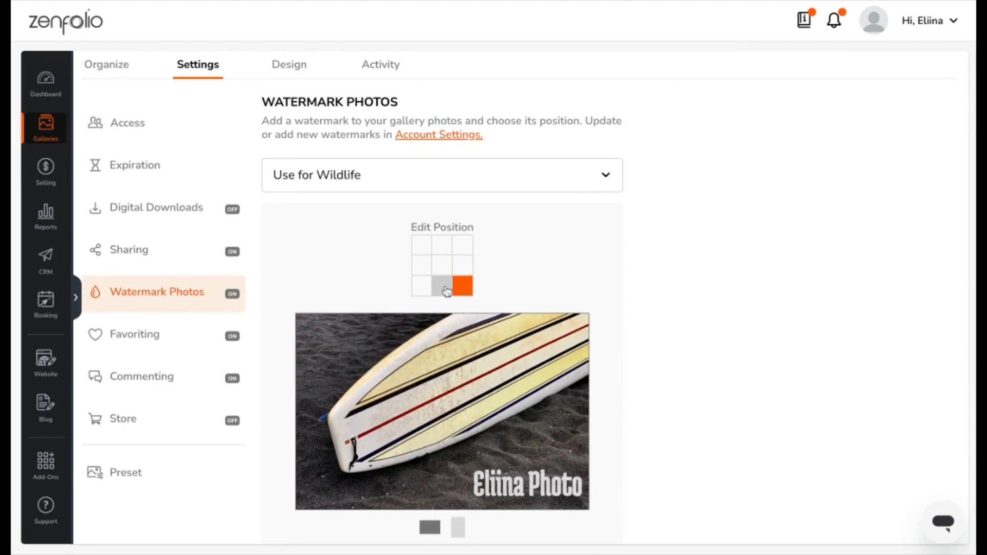
click(422, 265)
click(422, 288)
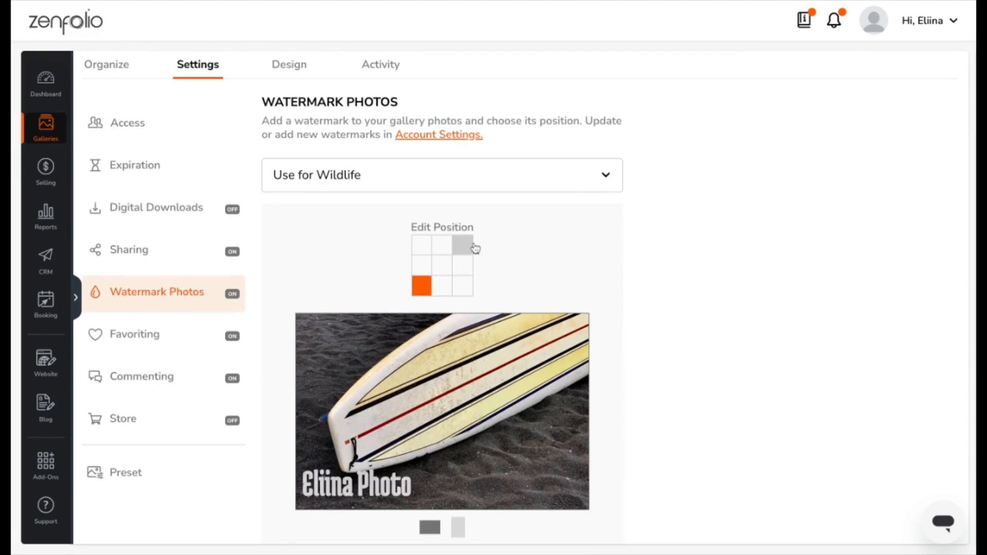
click(467, 246)
click(439, 247)
click(422, 247)
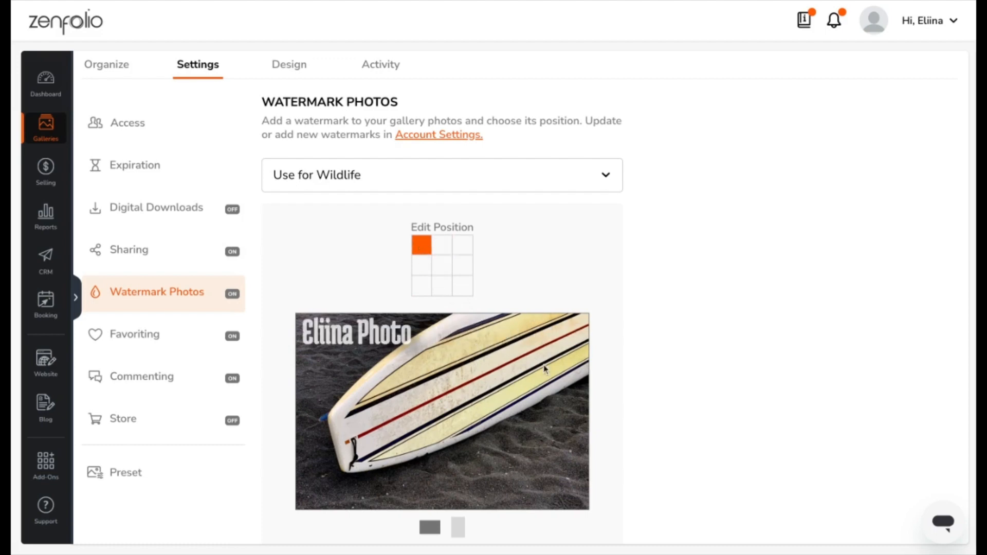
Preview the Birds and Butterflies gallery and examine the watermark's placement across its photos.
scroll(757, 358, up, 3)
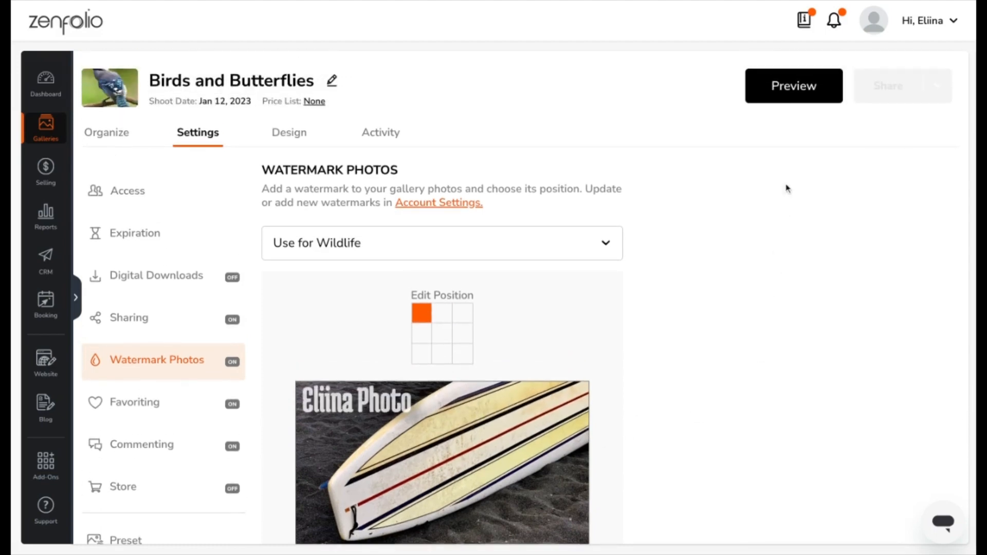
click(771, 105)
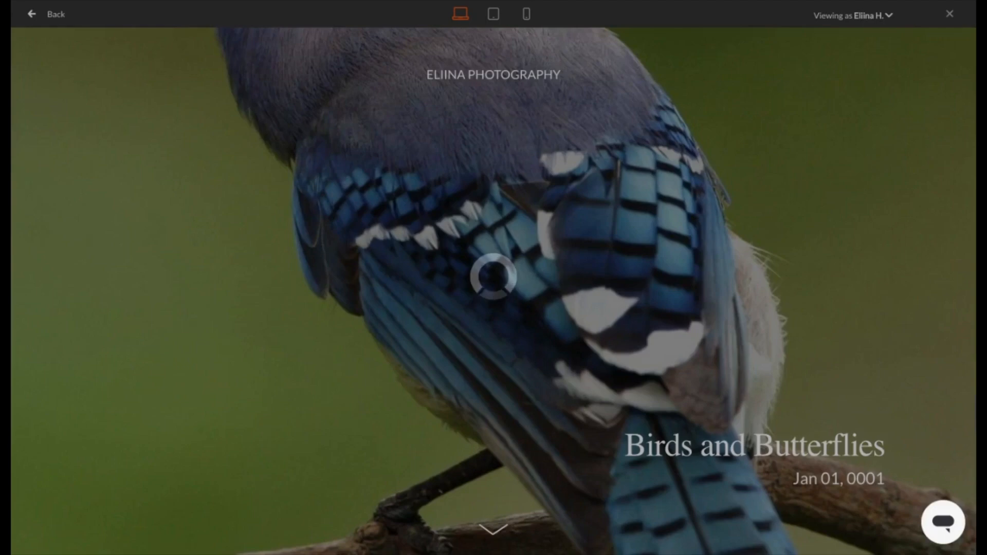
scroll(493, 291, down, 6)
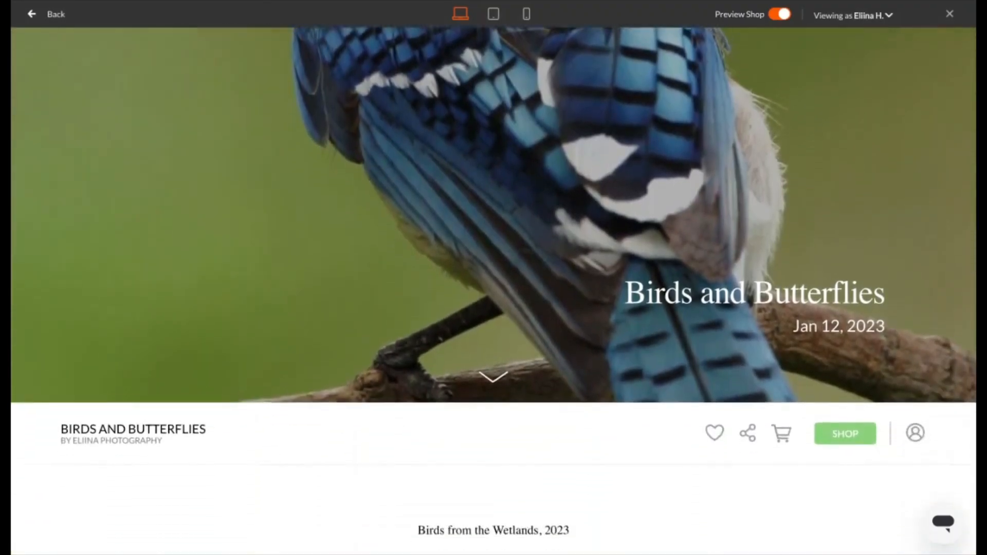
scroll(494, 291, down, 6)
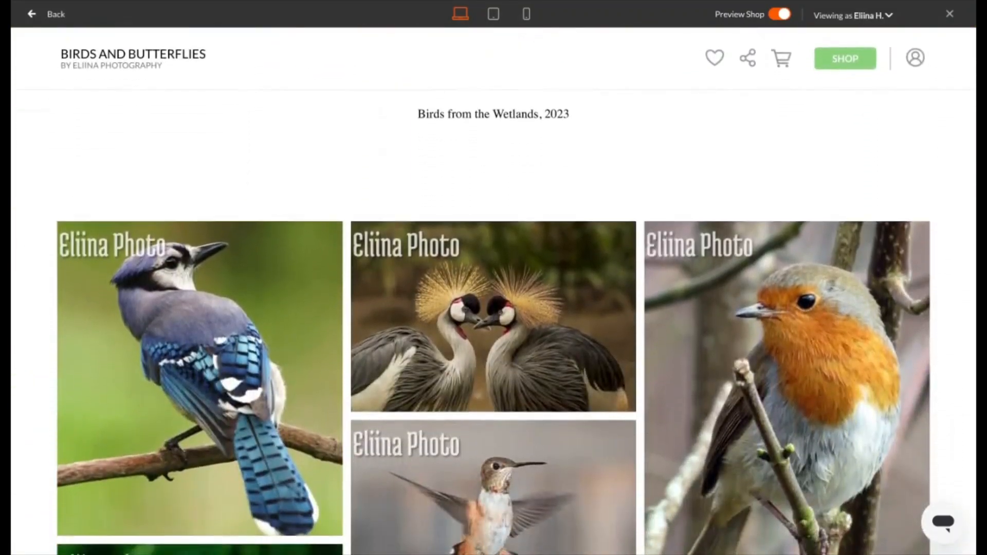
scroll(482, 213, down, 1)
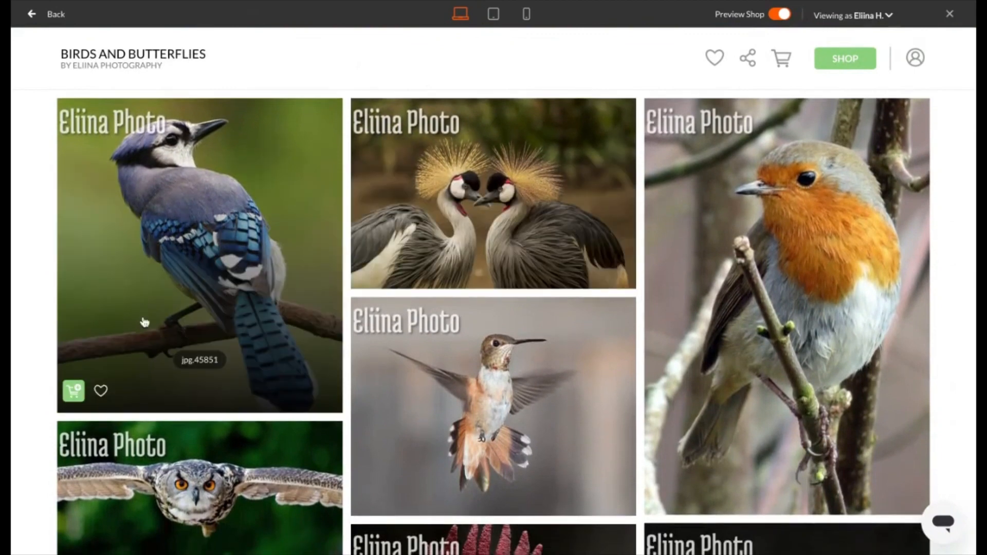
scroll(633, 375, down, 5)
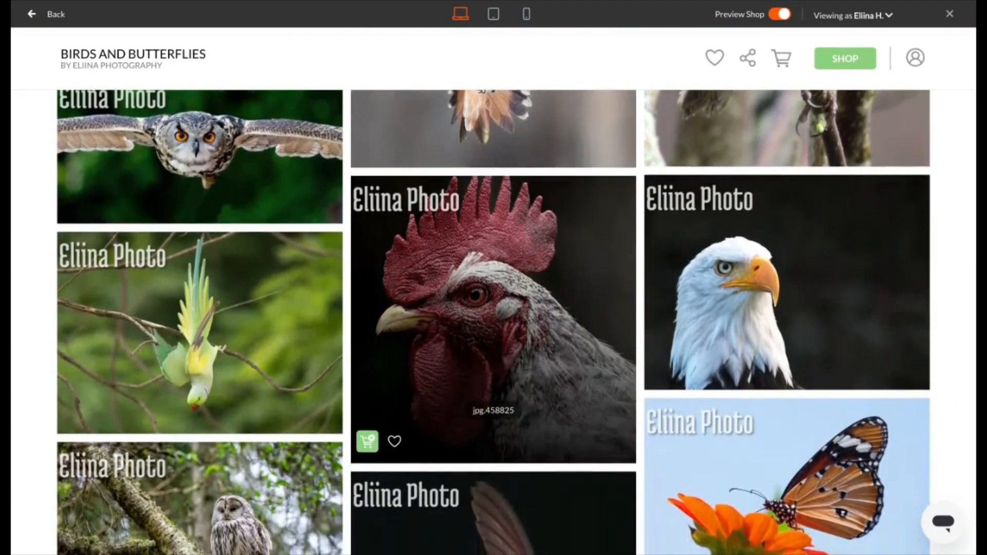
scroll(493, 318, up, 5)
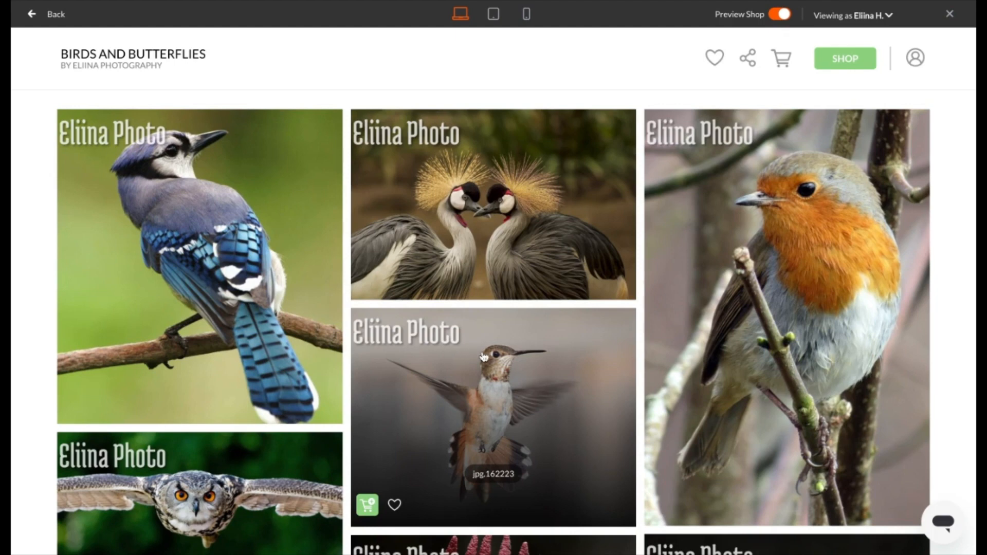
scroll(512, 382, down, 2)
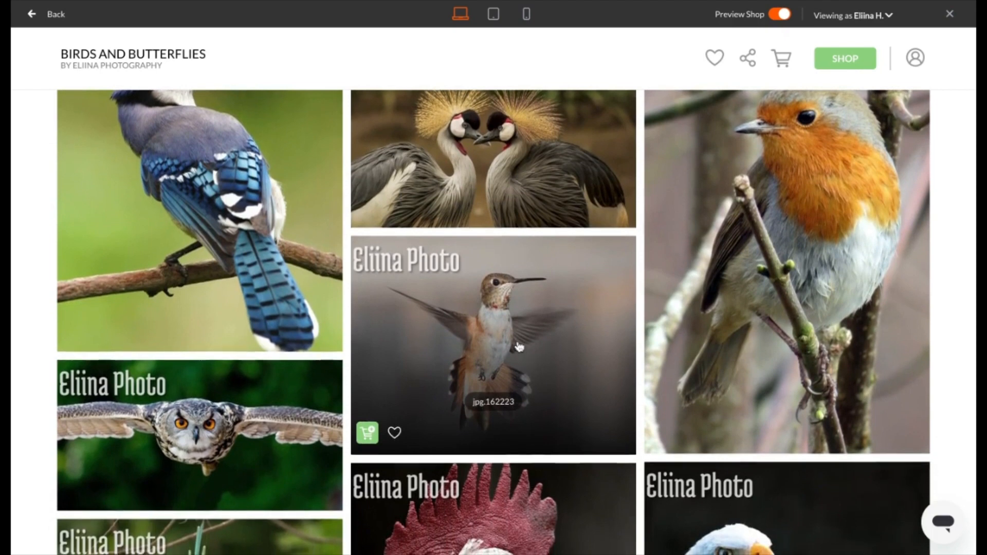
scroll(519, 357, down, 2)
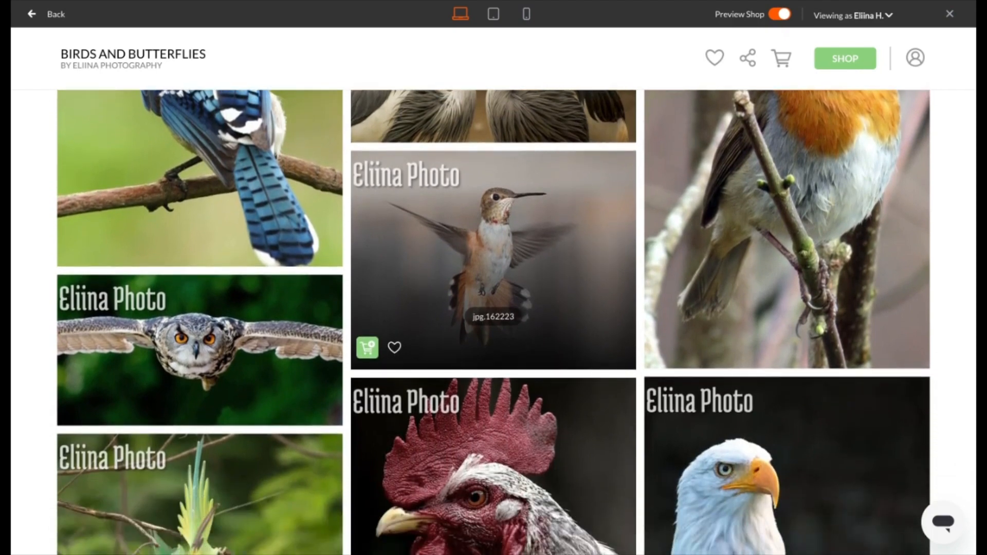
scroll(493, 257, down, 2)
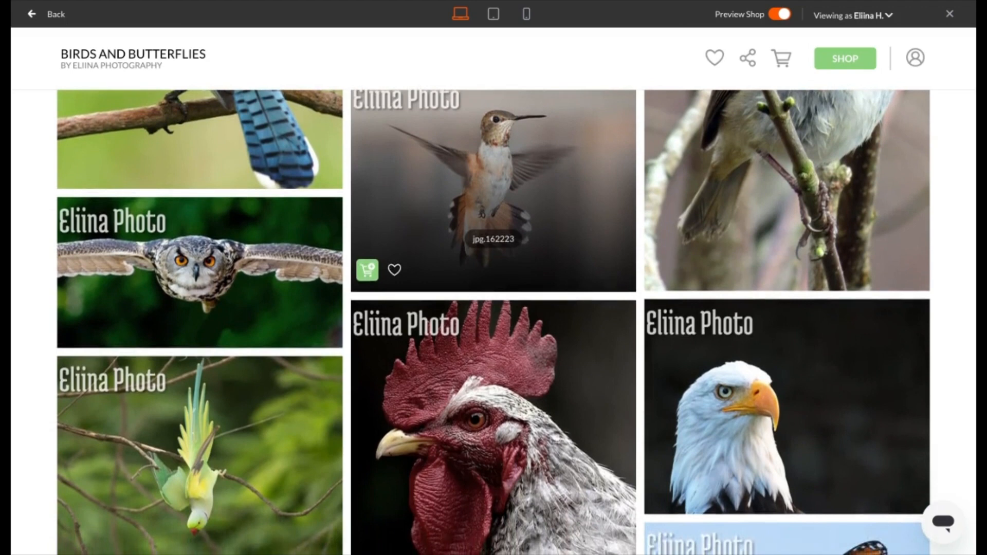
scroll(532, 315, up, 2)
scroll(533, 314, up, 6)
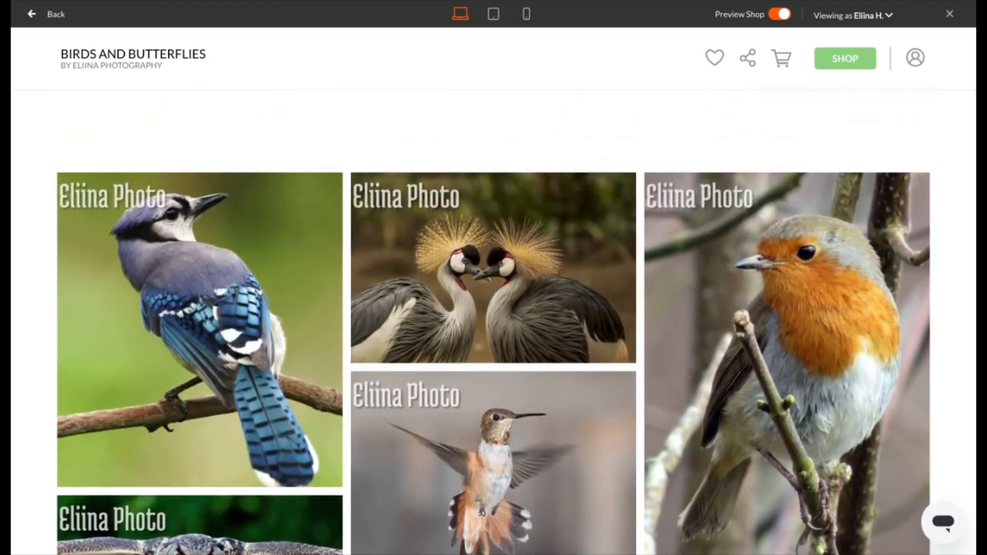
scroll(452, 247, up, 1)
mouse_move(452, 247)
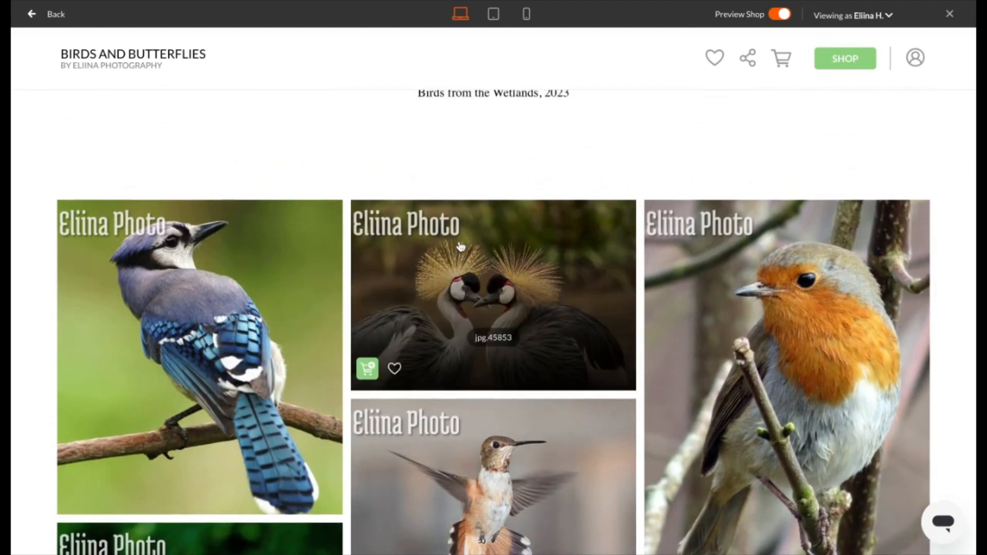
scroll(460, 247, down, 3)
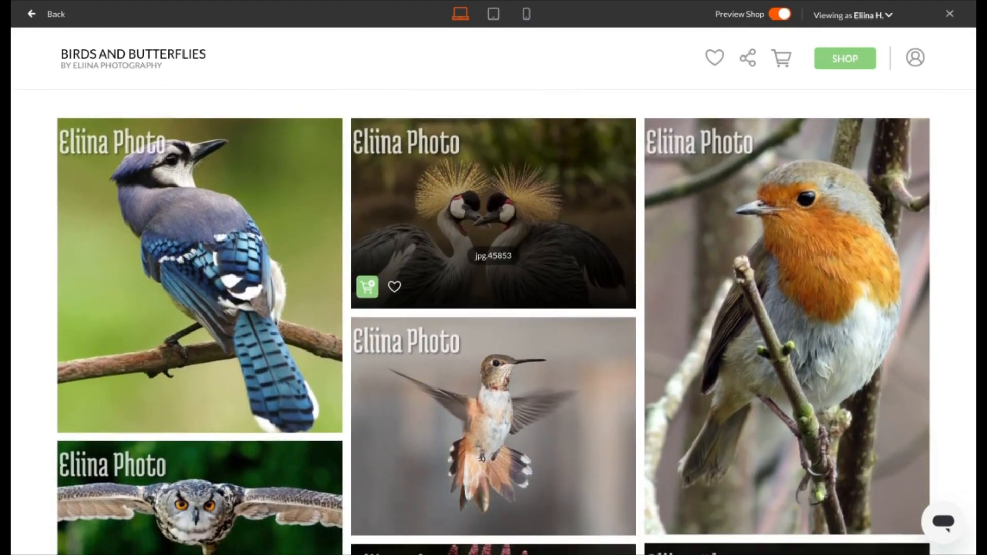
mouse_move(473, 330)
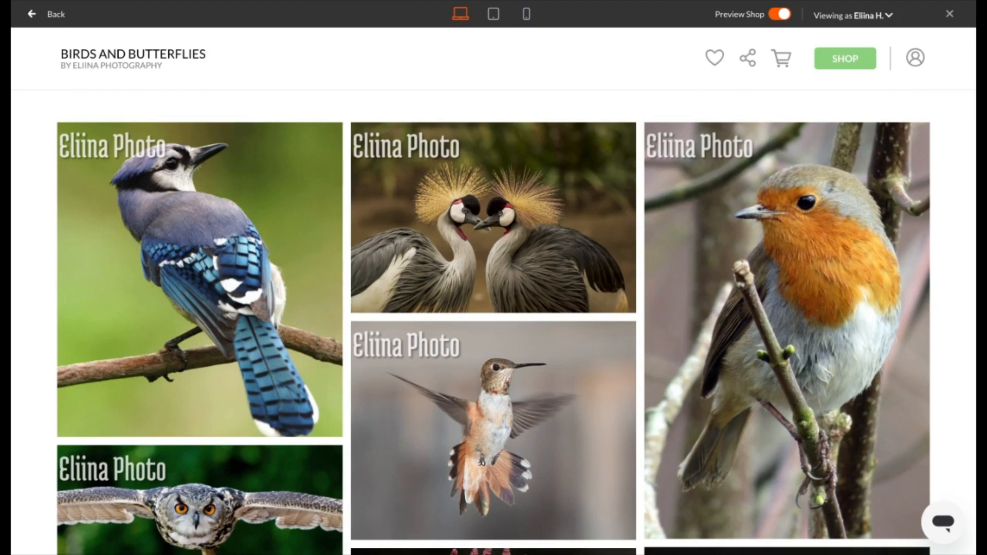
mouse_move(618, 352)
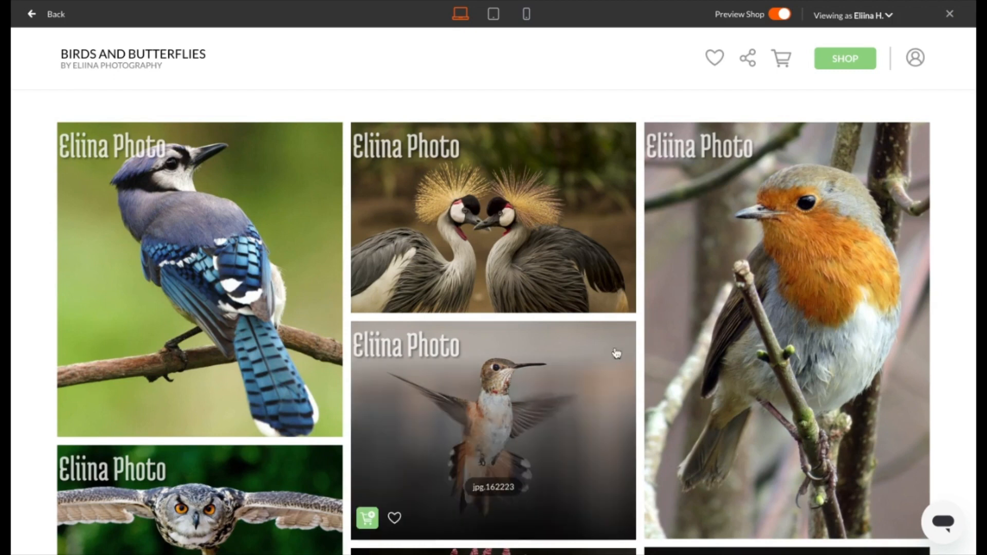
mouse_move(662, 344)
mouse_move(618, 309)
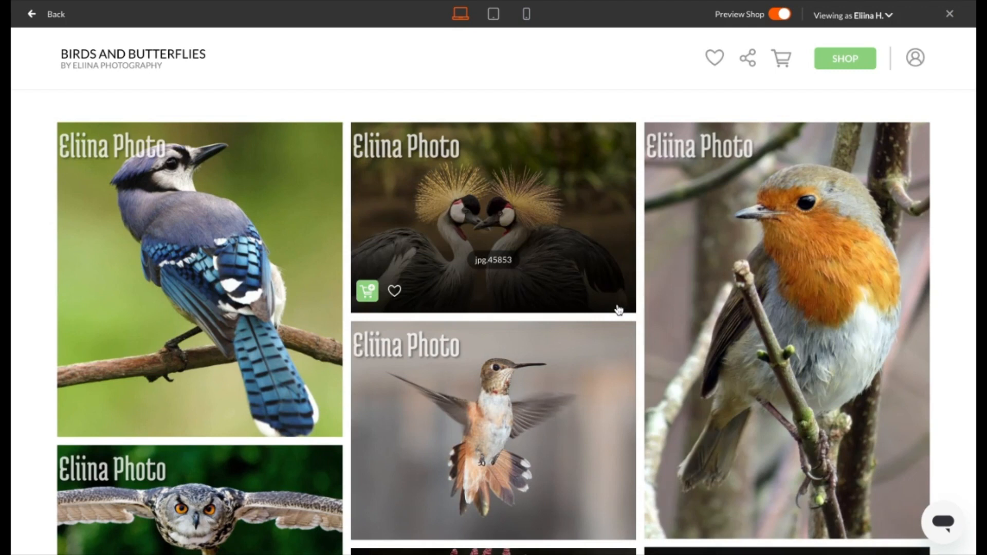